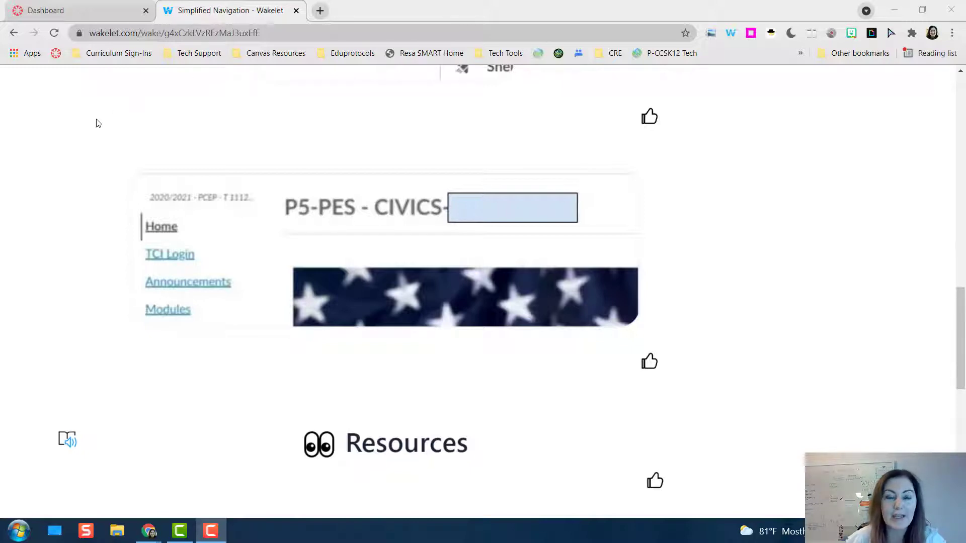
Switch to the Canvas dashboard and open the navigation settings of the Canvas 1.0 course.
{"action": "left_click", "coordinate": [104, 10]}
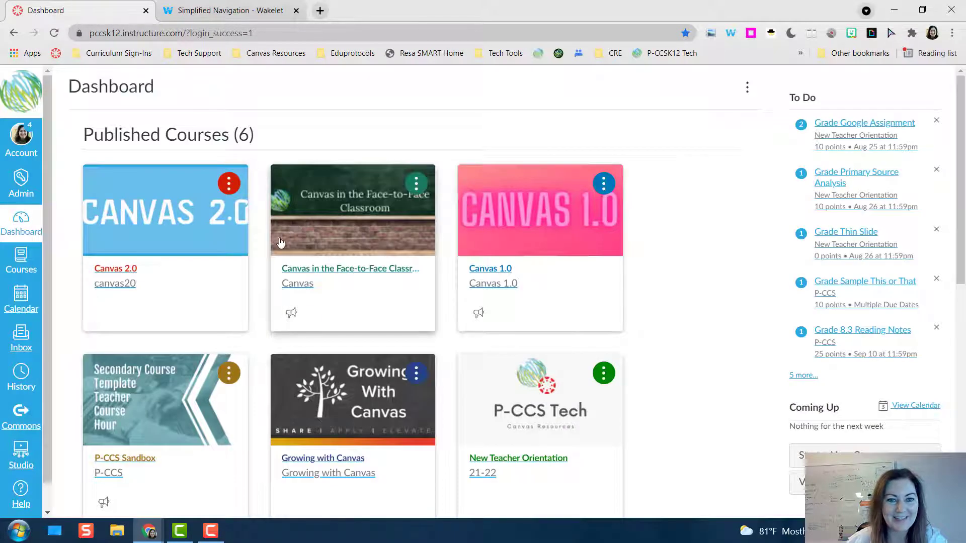
{"action": "left_click", "coordinate": [497, 274]}
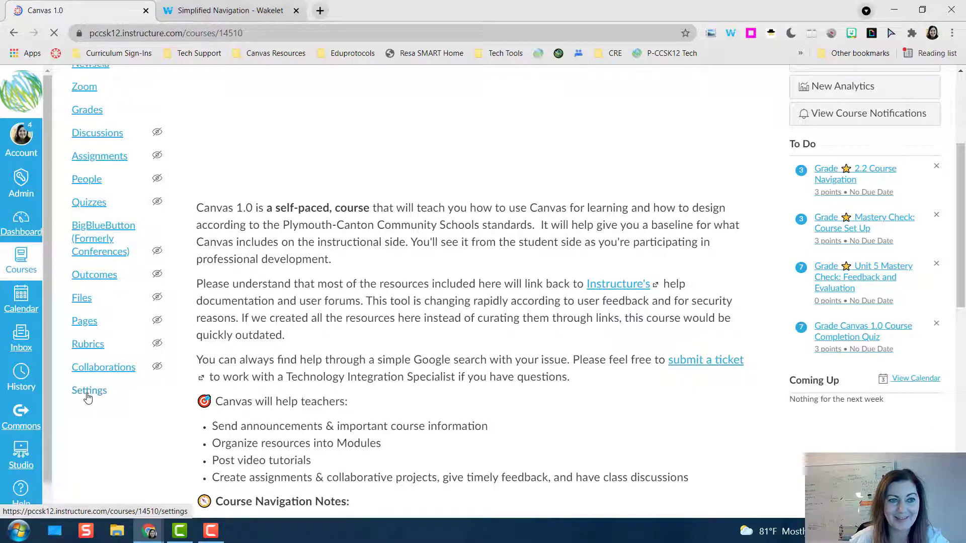
{"action": "left_click", "coordinate": [88, 397]}
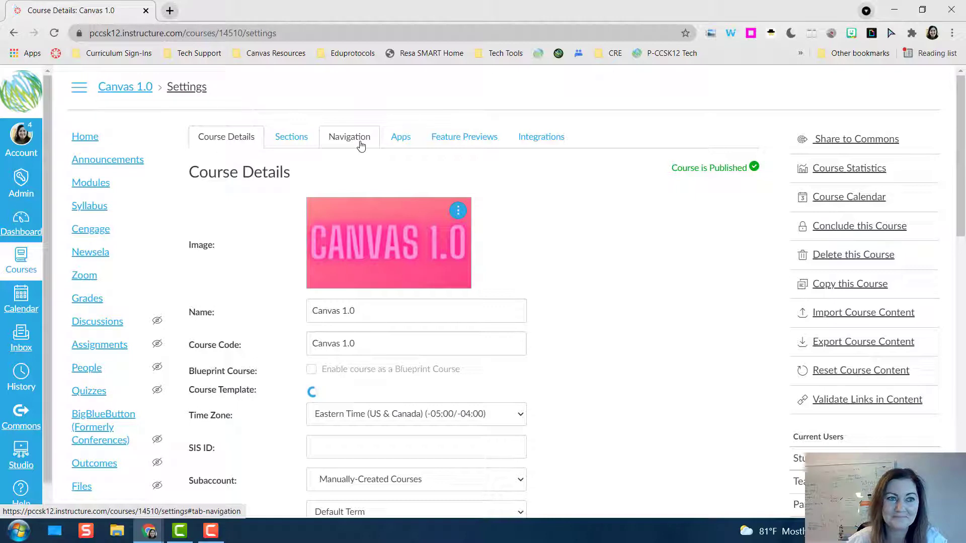
{"action": "left_click", "coordinate": [360, 146]}
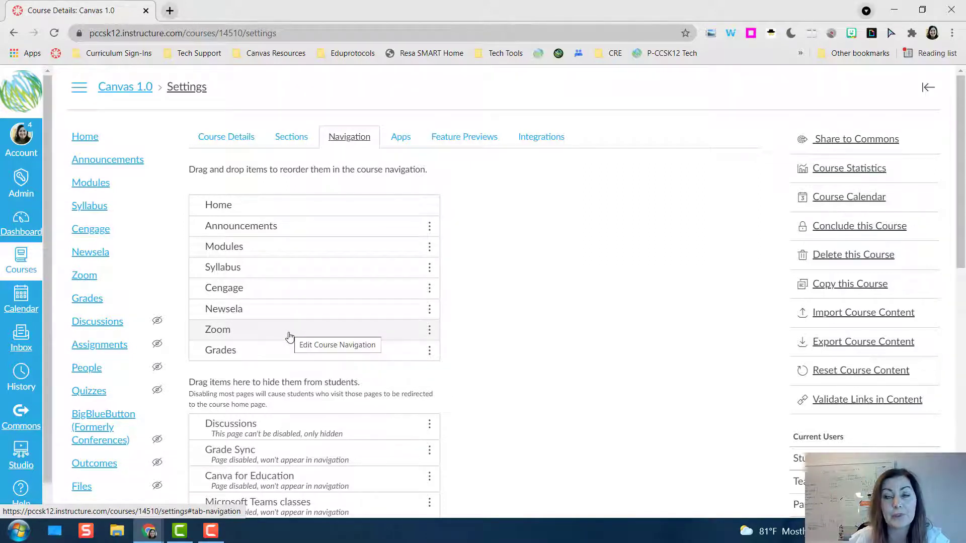
Move Zoom into the items hidden from students, and view the options for Grades without choosing one.
{"action": "left_click_drag", "start_coordinate": [288, 335], "coordinate": [295, 449]}
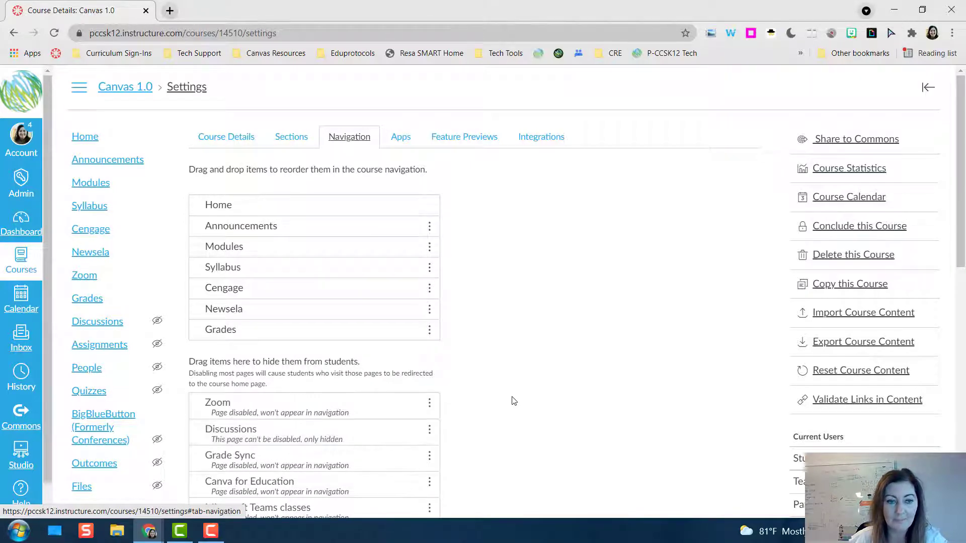
{"action": "left_click", "coordinate": [429, 330]}
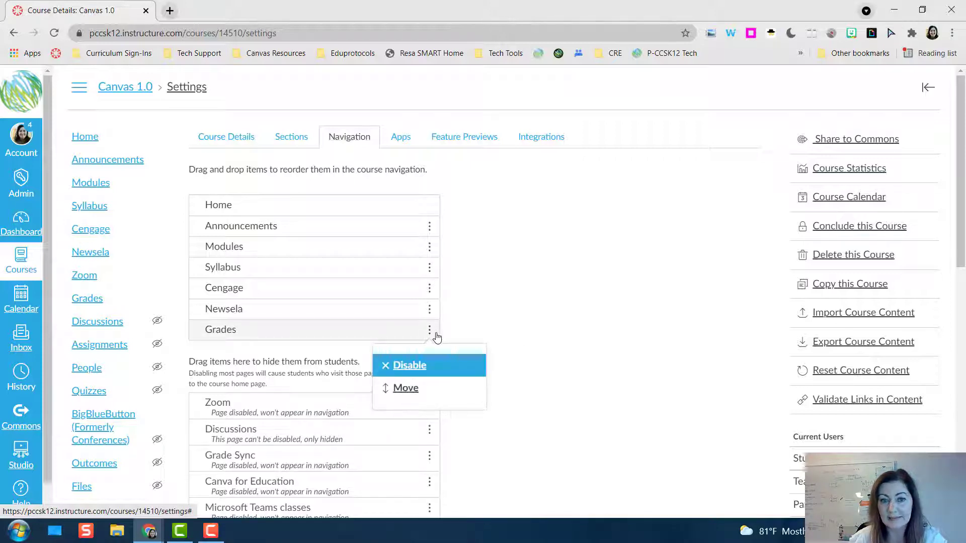
{"action": "left_click", "coordinate": [528, 336]}
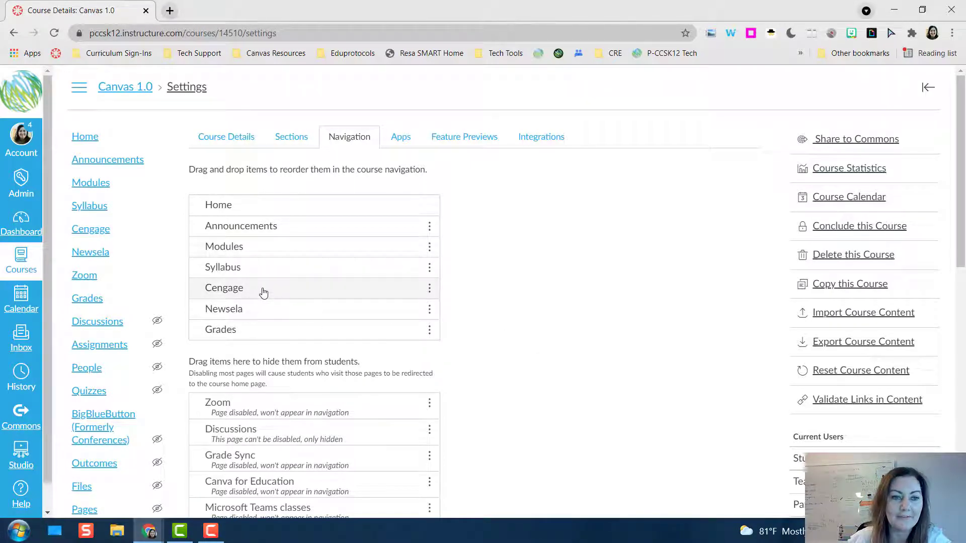
Move Cengage to the hidden items and back above Newsela, and place Grades directly below Syllabus.
{"action": "left_click_drag", "start_coordinate": [264, 293], "coordinate": [264, 443]}
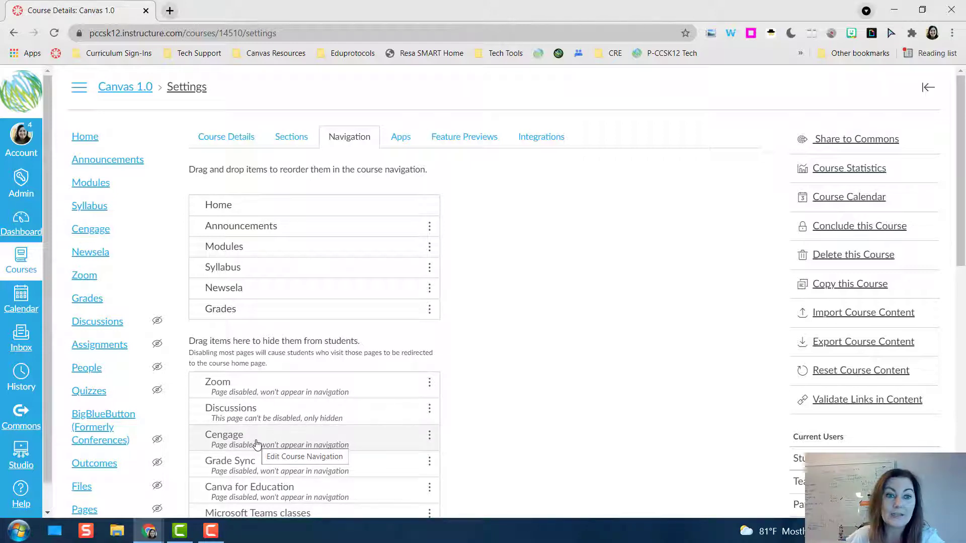
{"action": "left_click_drag", "start_coordinate": [256, 444], "coordinate": [261, 292]}
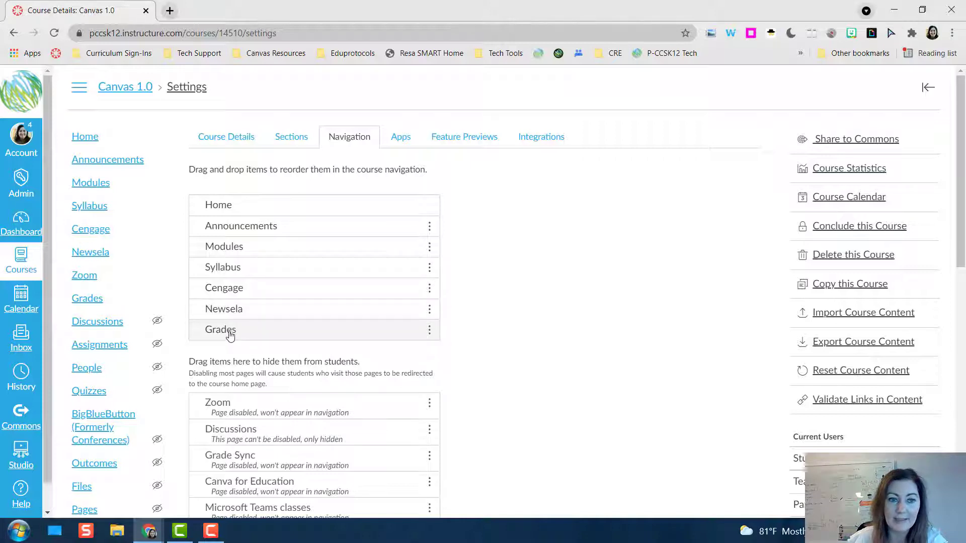
{"action": "left_click_drag", "start_coordinate": [231, 334], "coordinate": [234, 288]}
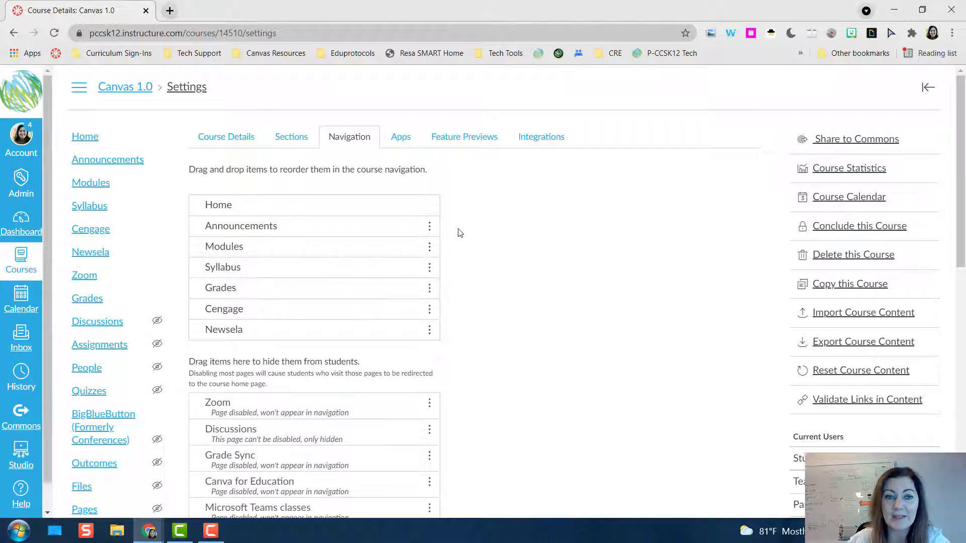
Disable Announcements in the course navigation and save the navigation changes.
{"action": "left_click", "coordinate": [430, 231]}
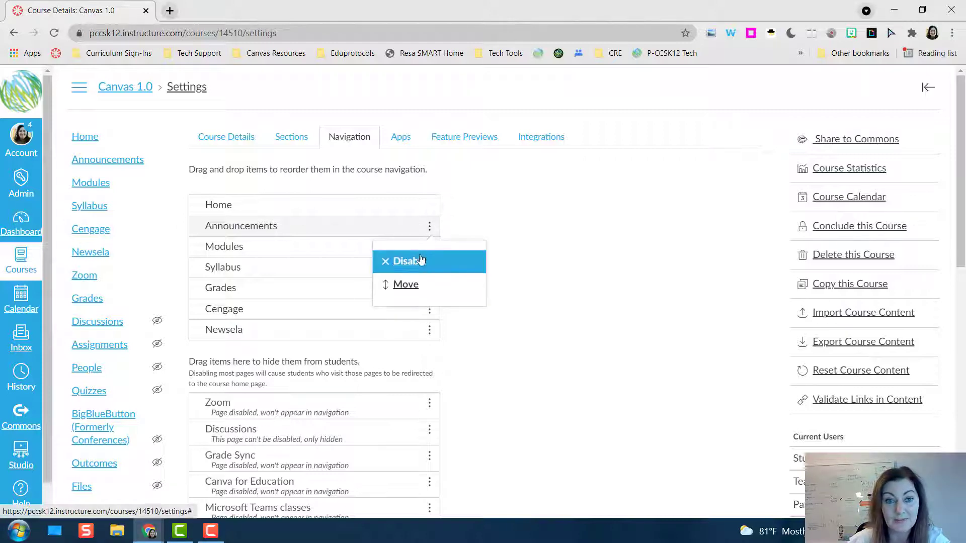
{"action": "left_click", "coordinate": [415, 269]}
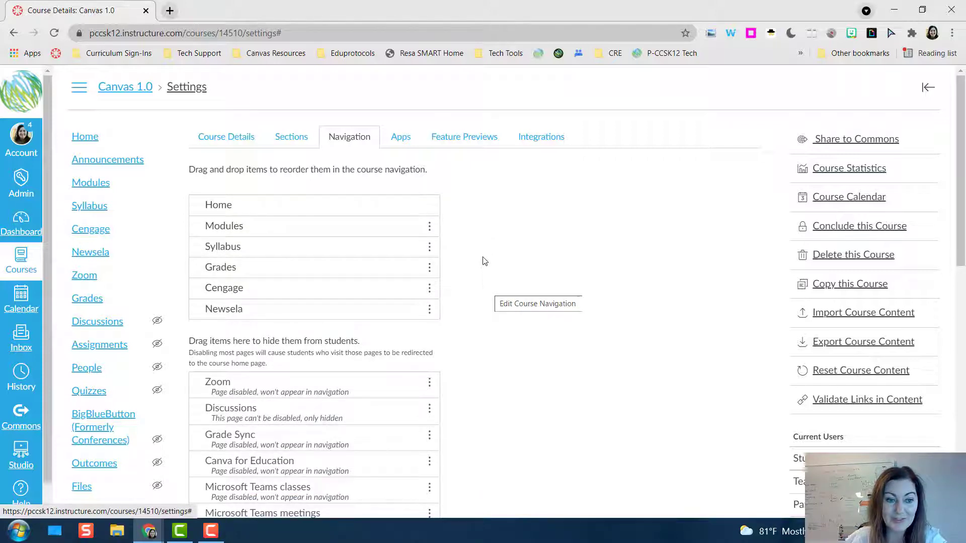
{"action": "scroll", "coordinate": [485, 255], "scroll_direction": "down", "scroll_amount": 3}
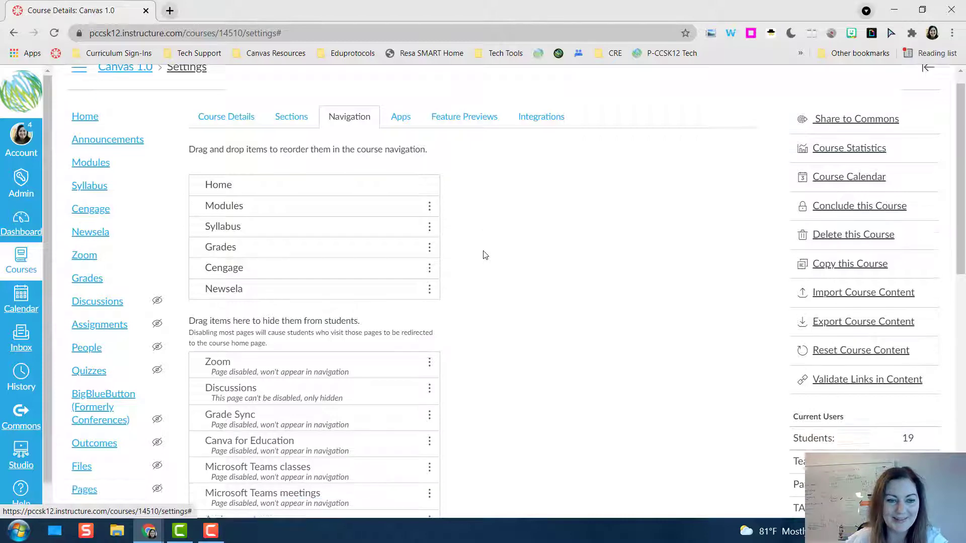
{"action": "scroll", "coordinate": [485, 255], "scroll_direction": "down", "scroll_amount": 8}
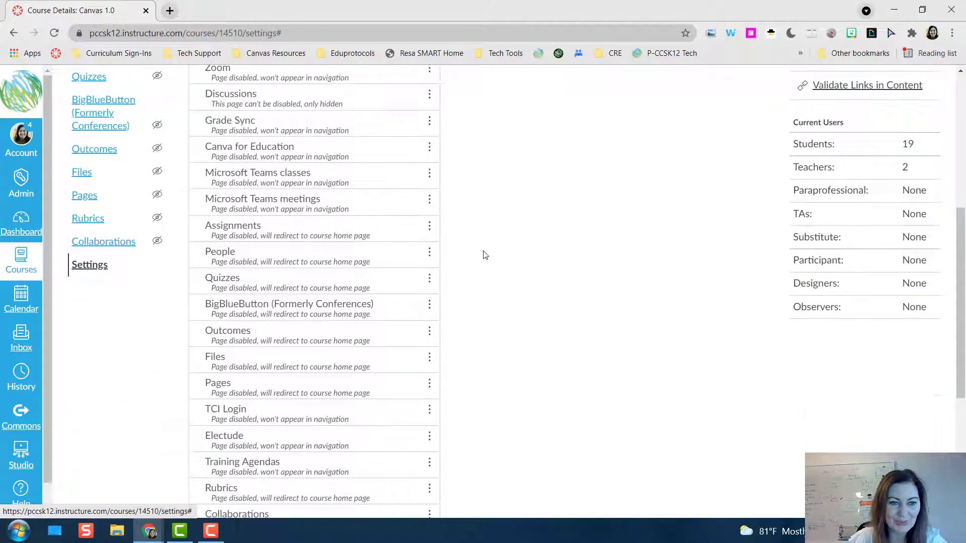
{"action": "scroll", "coordinate": [485, 255], "scroll_direction": "up", "scroll_amount": 4}
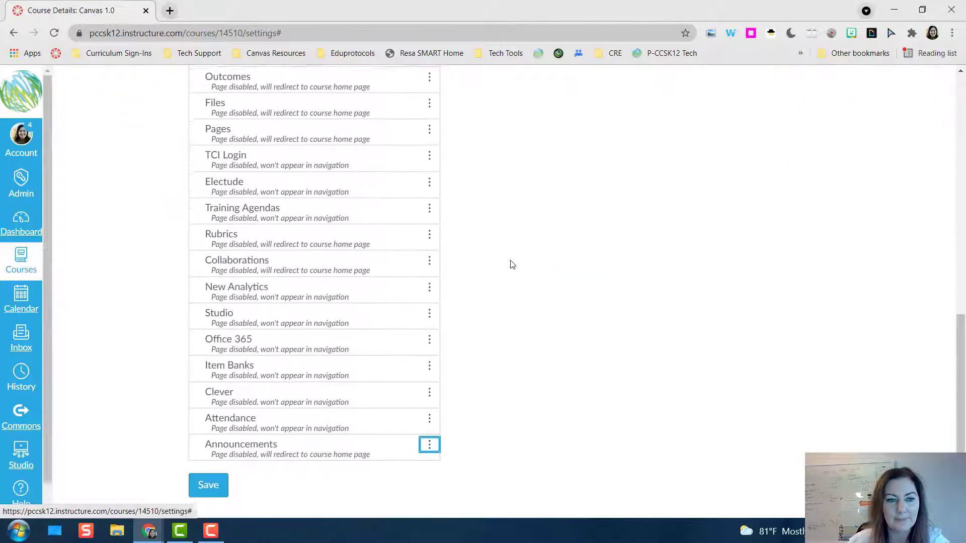
{"action": "left_click", "coordinate": [208, 480]}
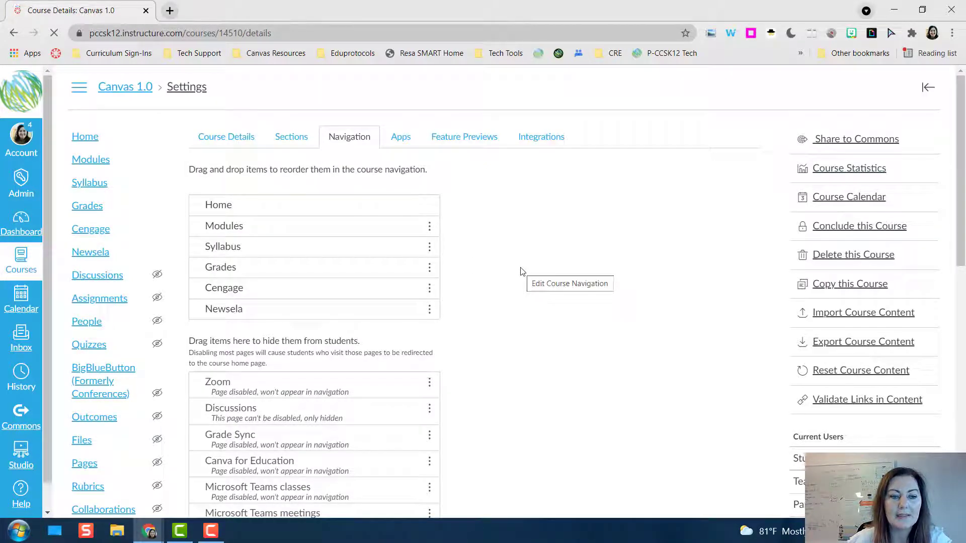
Enable Clever in the course navigation and save the updated list.
{"action": "scroll", "coordinate": [515, 273], "scroll_direction": "down", "scroll_amount": 10}
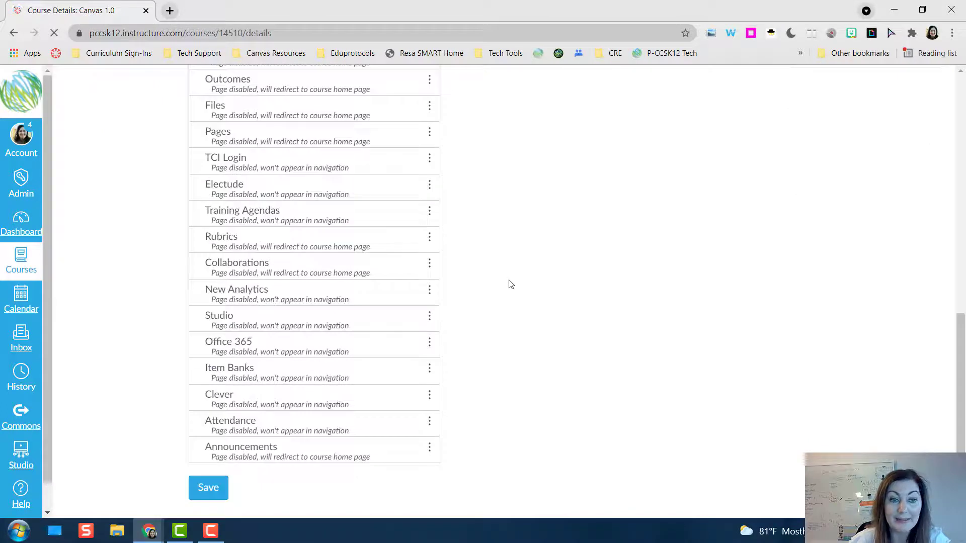
{"action": "left_click", "coordinate": [430, 398]}
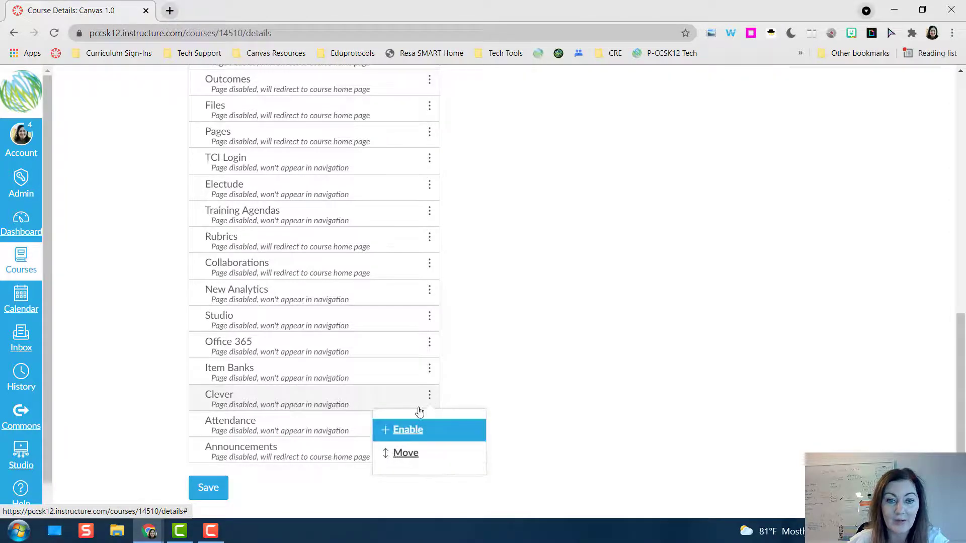
{"action": "left_click", "coordinate": [406, 431]}
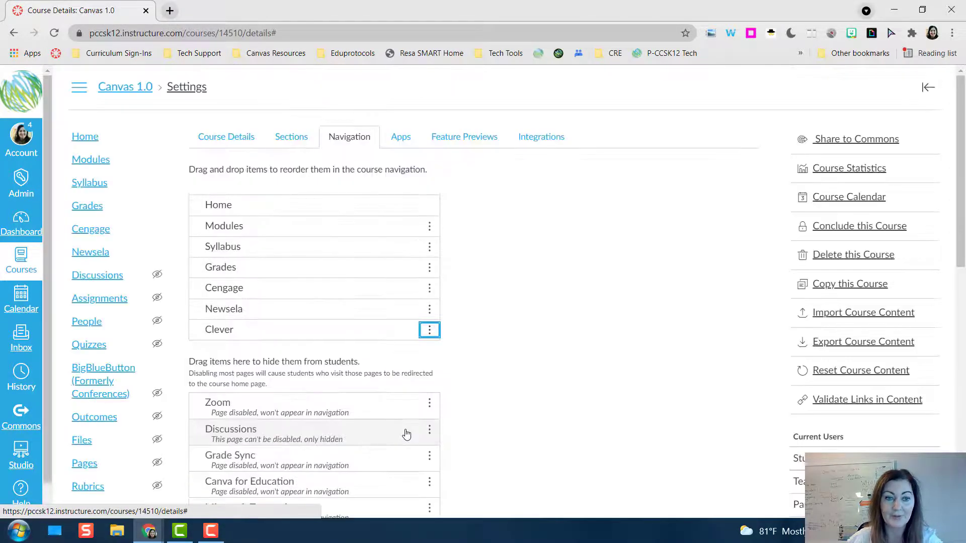
{"action": "scroll", "coordinate": [403, 431], "scroll_direction": "down", "scroll_amount": 10}
{"action": "left_click", "coordinate": [202, 484]}
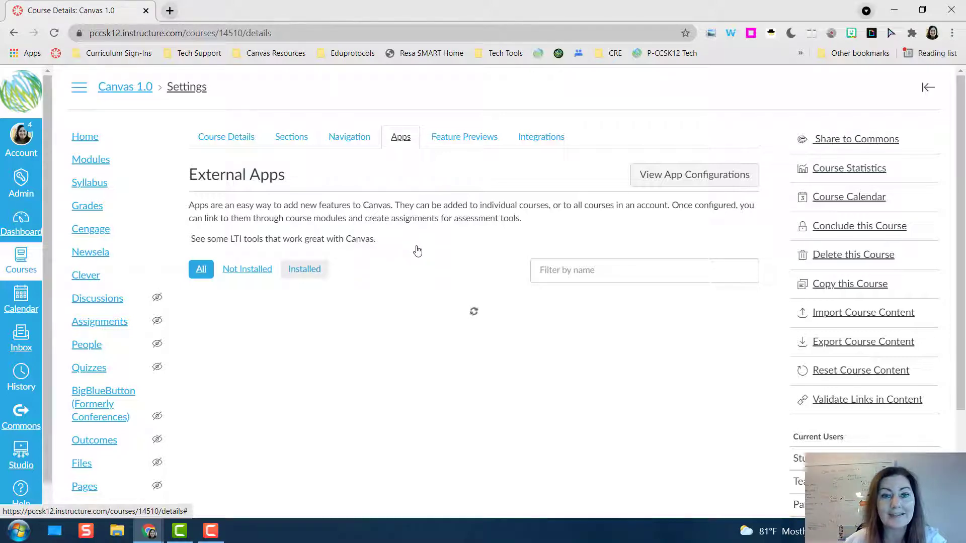
Show only the installed external apps and start adding the Redirect Tool to the course.
{"action": "left_click", "coordinate": [310, 276]}
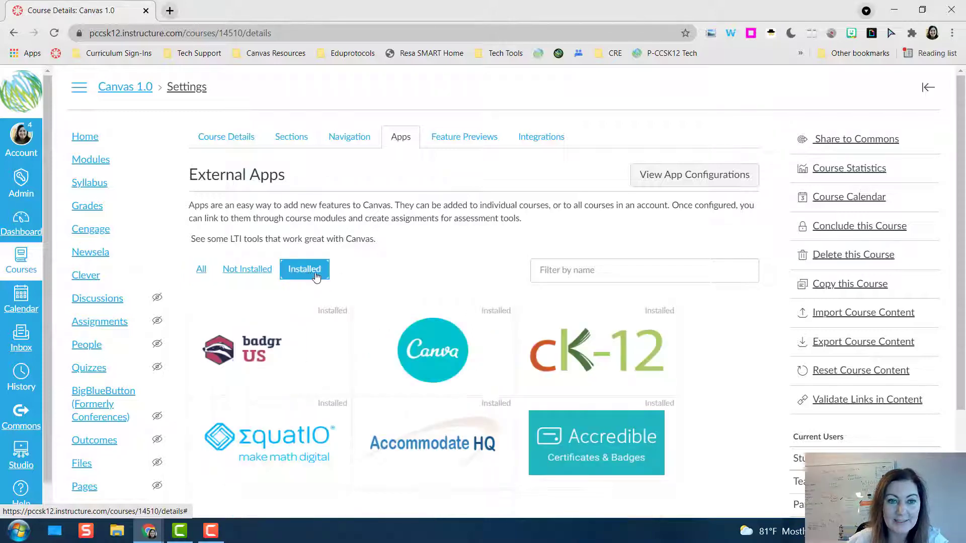
{"action": "scroll", "coordinate": [402, 269], "scroll_direction": "down", "scroll_amount": 3}
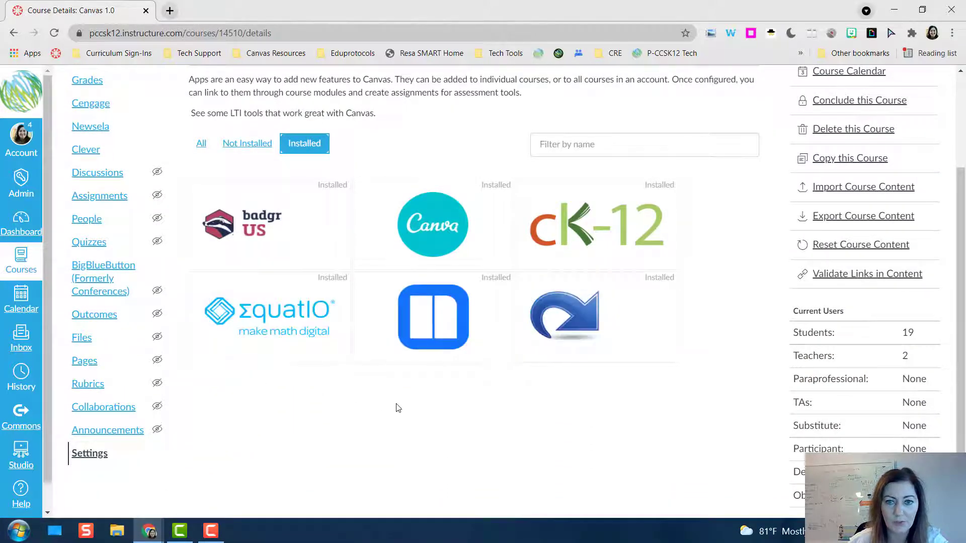
{"action": "mouse_move", "coordinate": [610, 313]}
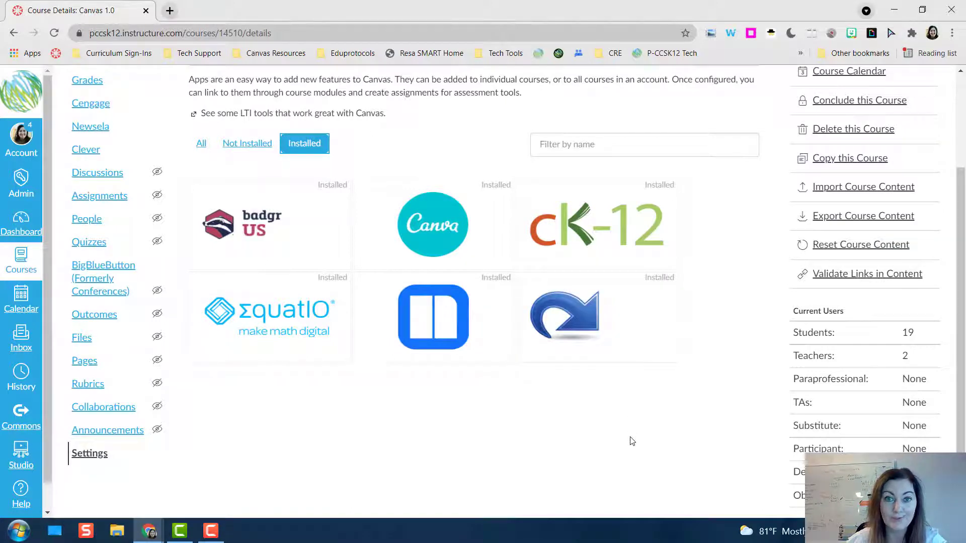
{"action": "mouse_move", "coordinate": [596, 328]}
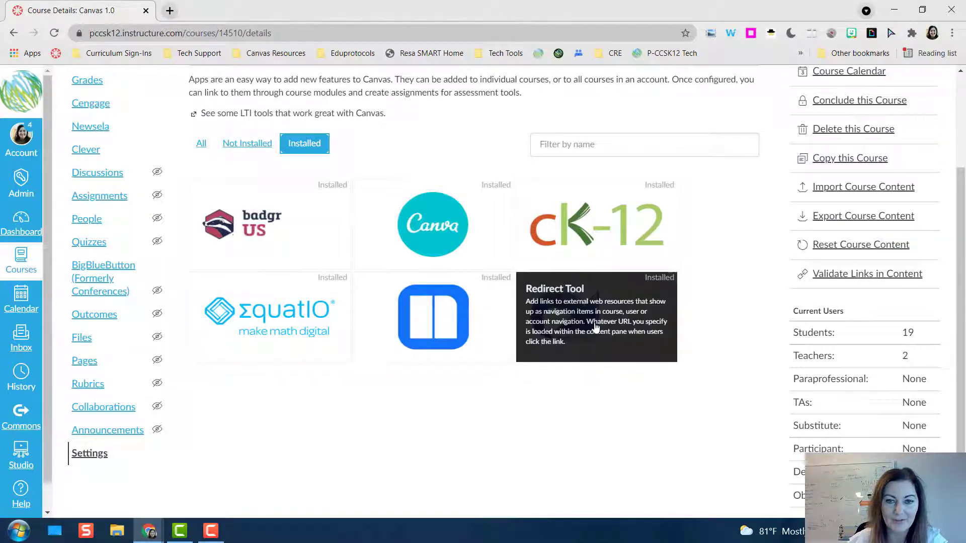
{"action": "left_click", "coordinate": [596, 327]}
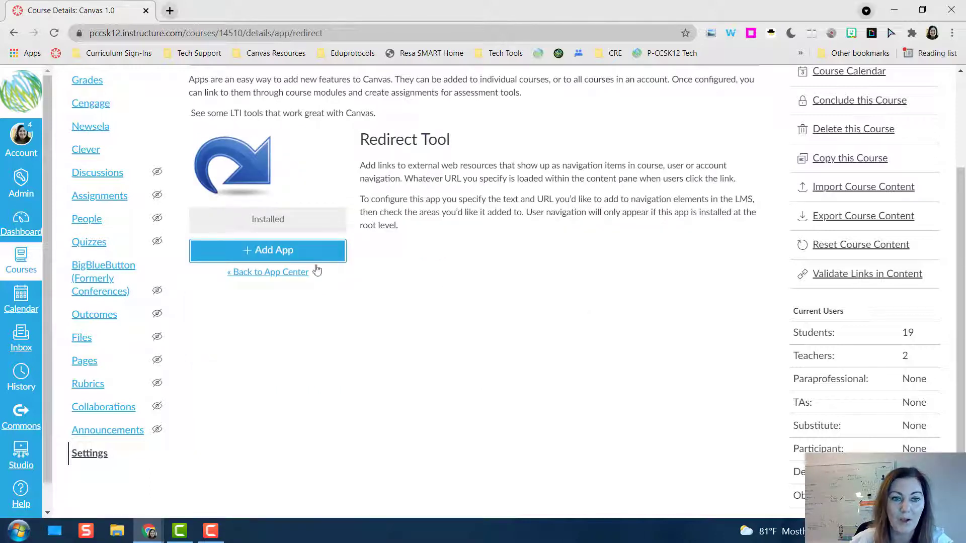
{"action": "left_click", "coordinate": [268, 252]}
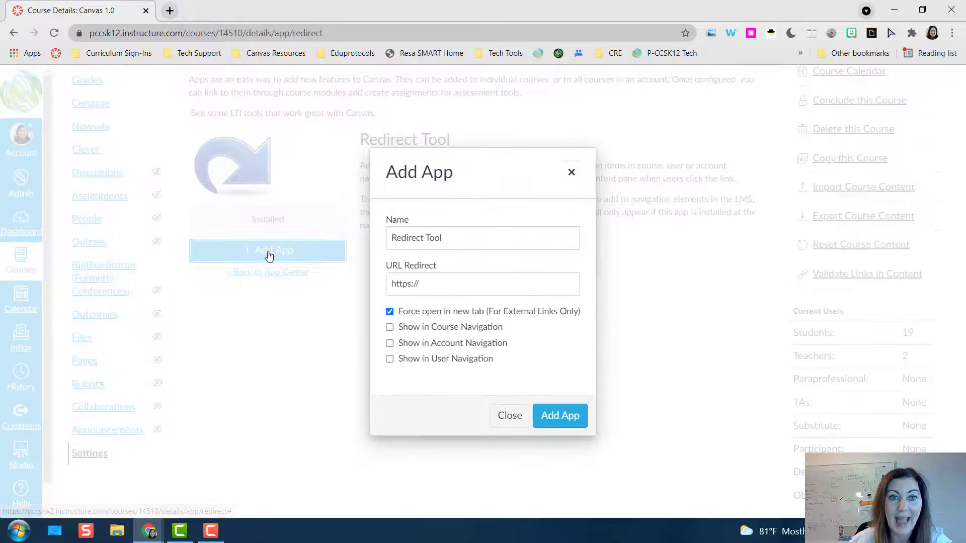
{"action": "left_click_drag", "start_coordinate": [461, 238], "coordinate": [388, 240]}
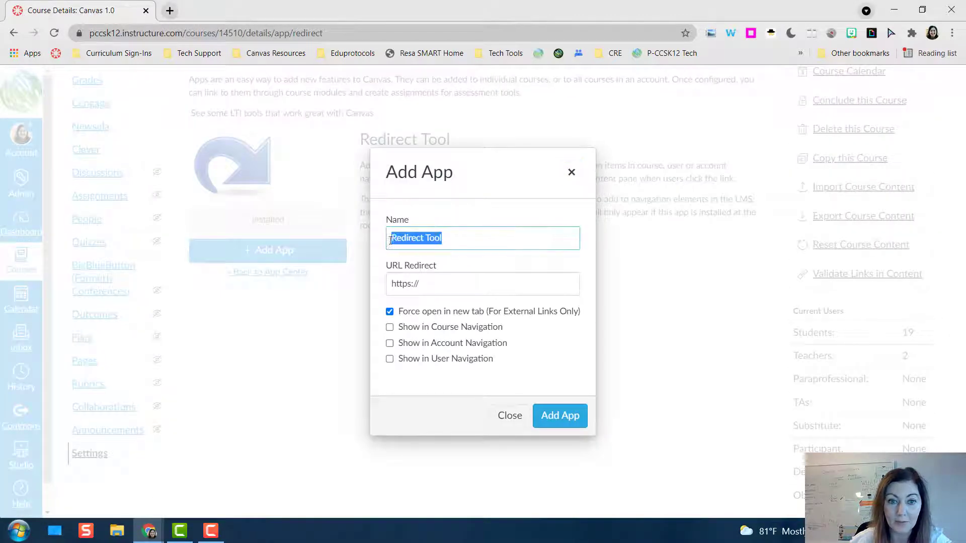
{"action": "type", "text": "So"}
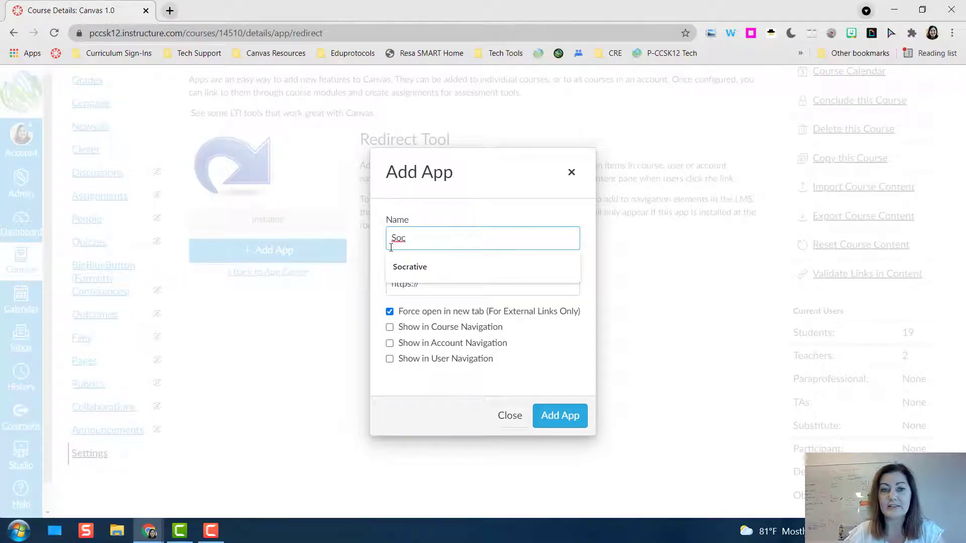
{"action": "type", "text": "c"}
{"action": "left_click", "coordinate": [417, 272]}
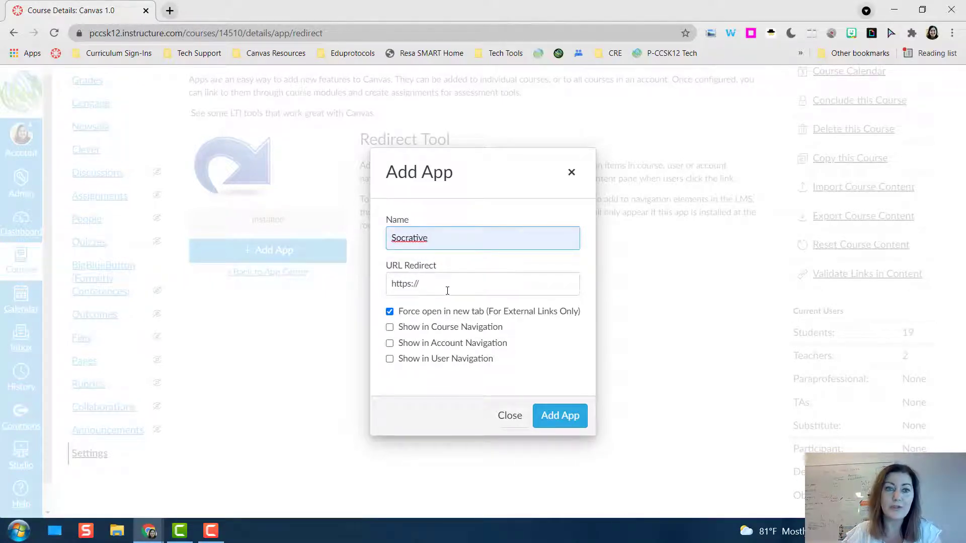
{"action": "double_click", "coordinate": [445, 288]}
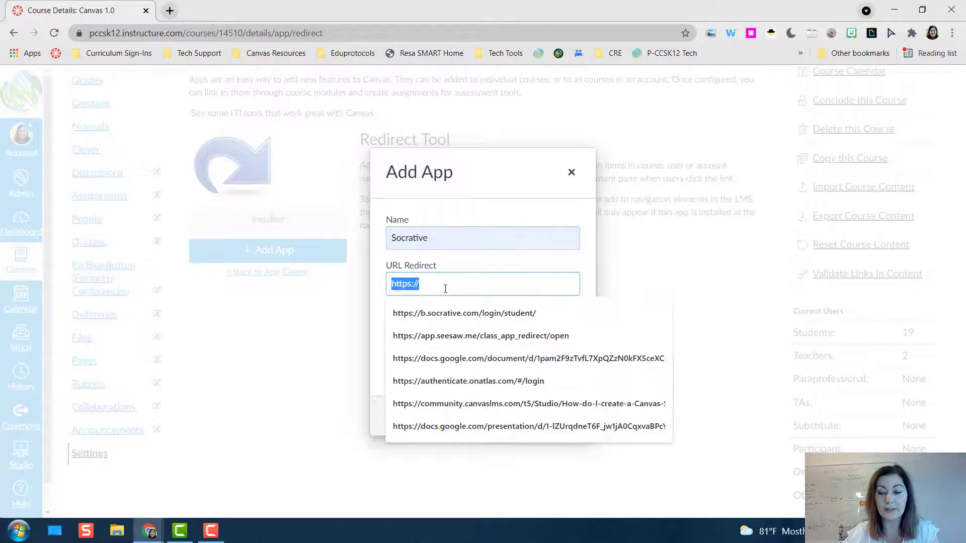
{"action": "key", "text": "BackSpace"}
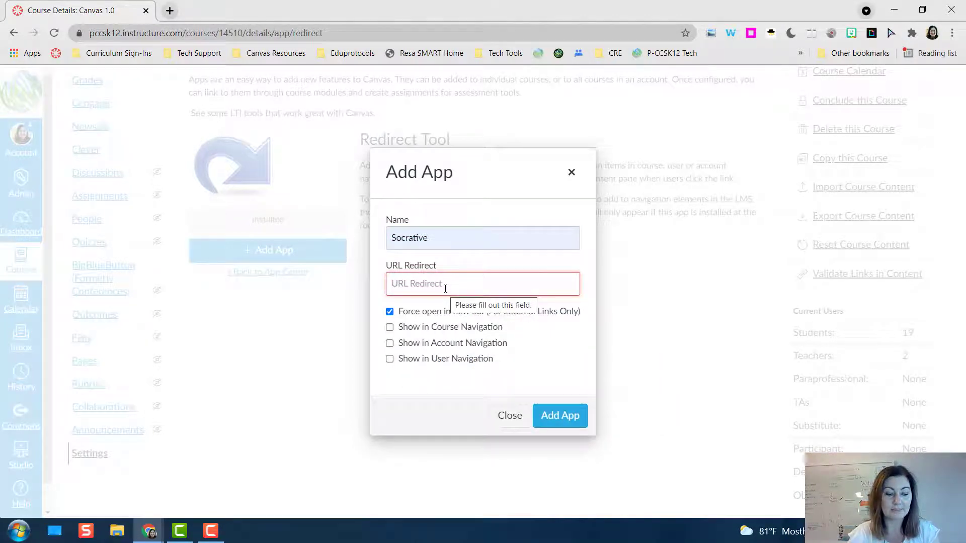
{"action": "type", "text": "https://b.socrative.com/login/student/"}
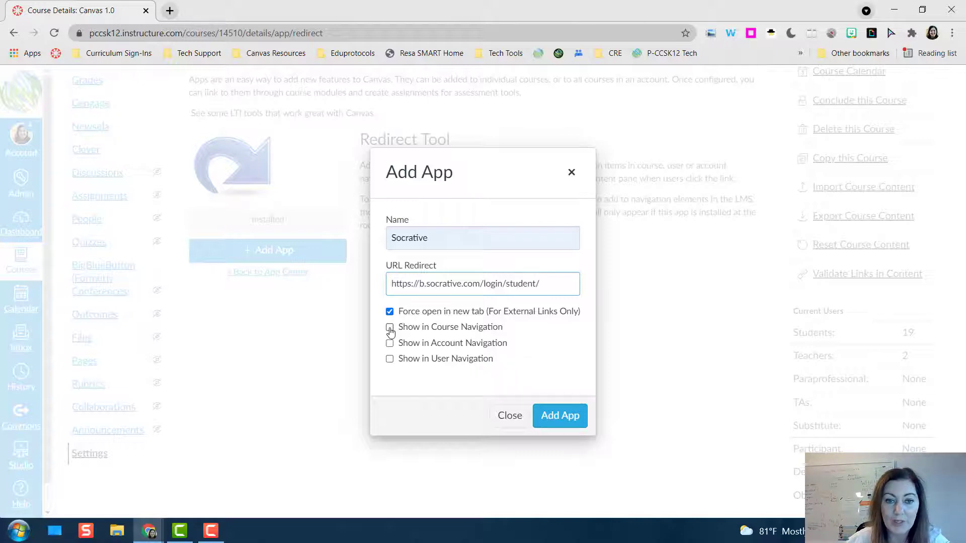
Enable Show in Course Navigation for the Socrative redirect and add the app to the course.
{"action": "left_click", "coordinate": [390, 329]}
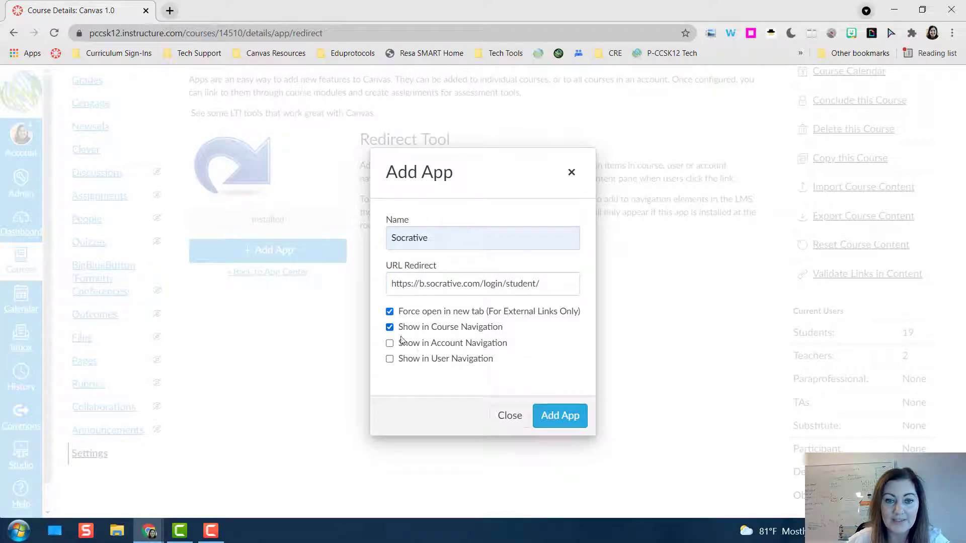
{"action": "left_click", "coordinate": [560, 416]}
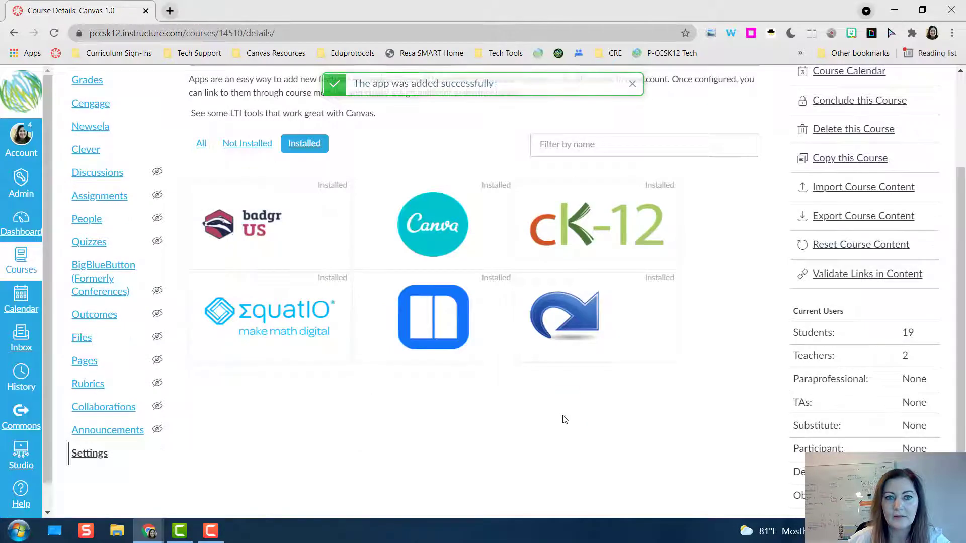
{"action": "scroll", "coordinate": [563, 415], "scroll_direction": "up", "scroll_amount": 3}
{"action": "scroll", "coordinate": [563, 414], "scroll_direction": "down", "scroll_amount": 1}
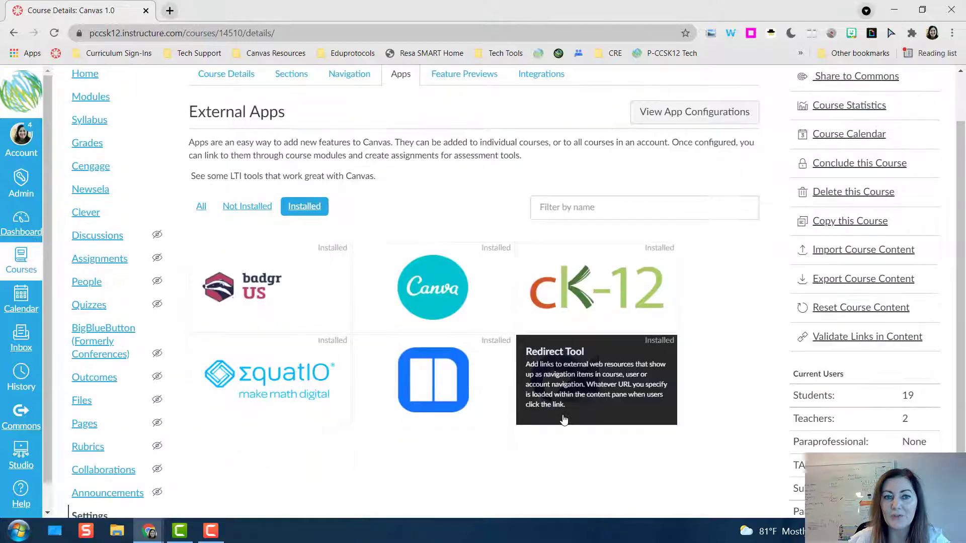
Return from the Redirect Tool details to the course home page and check the course navigation for the Socrative link.
{"action": "left_click", "coordinate": [595, 386]}
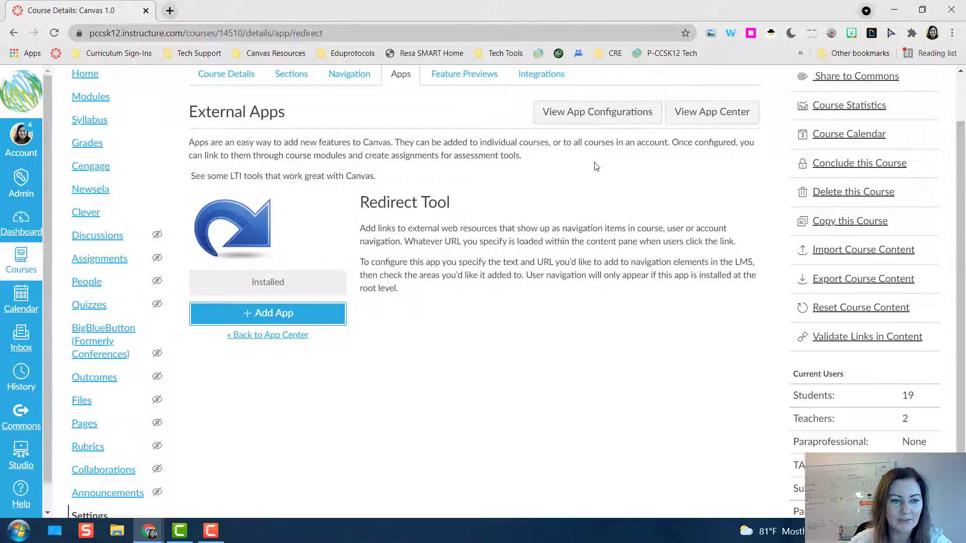
{"action": "scroll", "coordinate": [596, 166], "scroll_direction": "up", "scroll_amount": 2}
{"action": "left_click", "coordinate": [88, 144]}
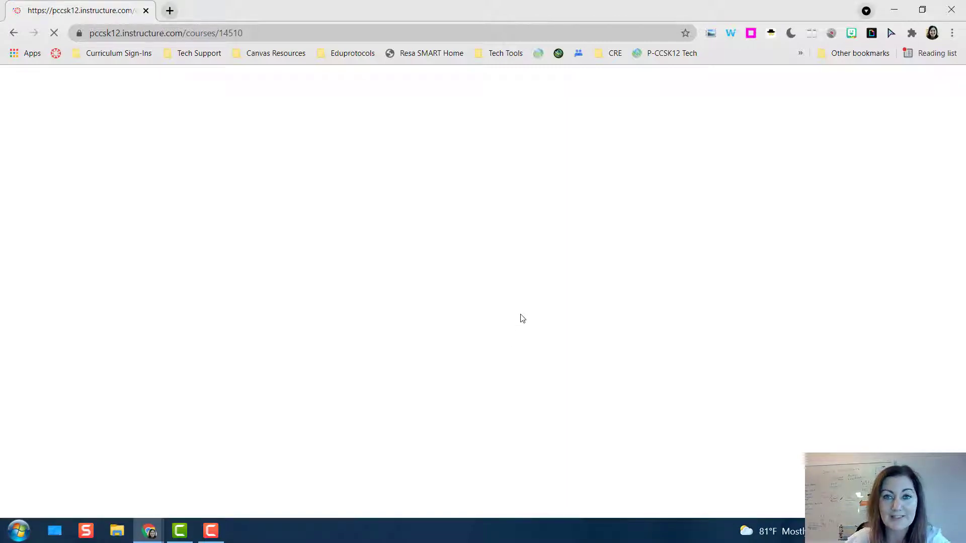
{"action": "scroll", "coordinate": [539, 304], "scroll_direction": "down", "scroll_amount": 2}
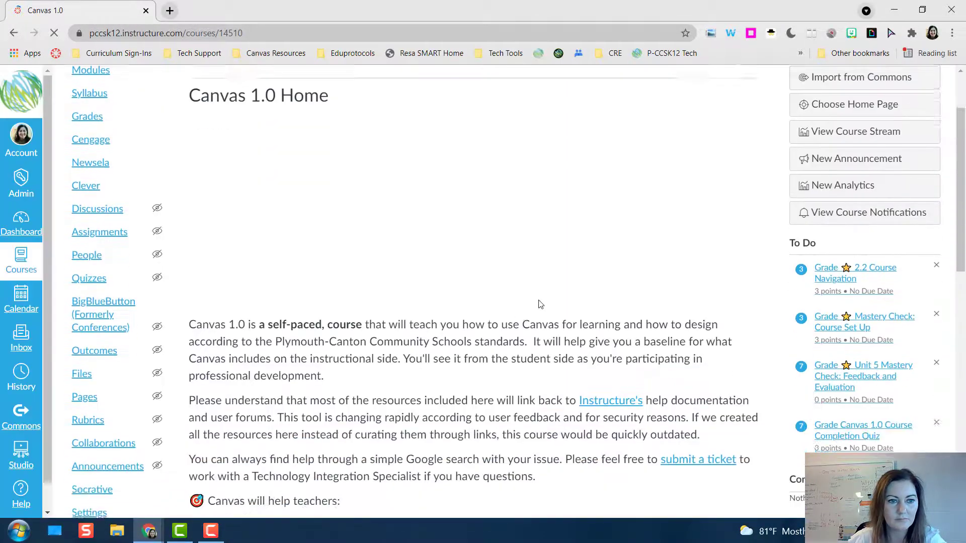
{"action": "scroll", "coordinate": [539, 304], "scroll_direction": "down", "scroll_amount": 4}
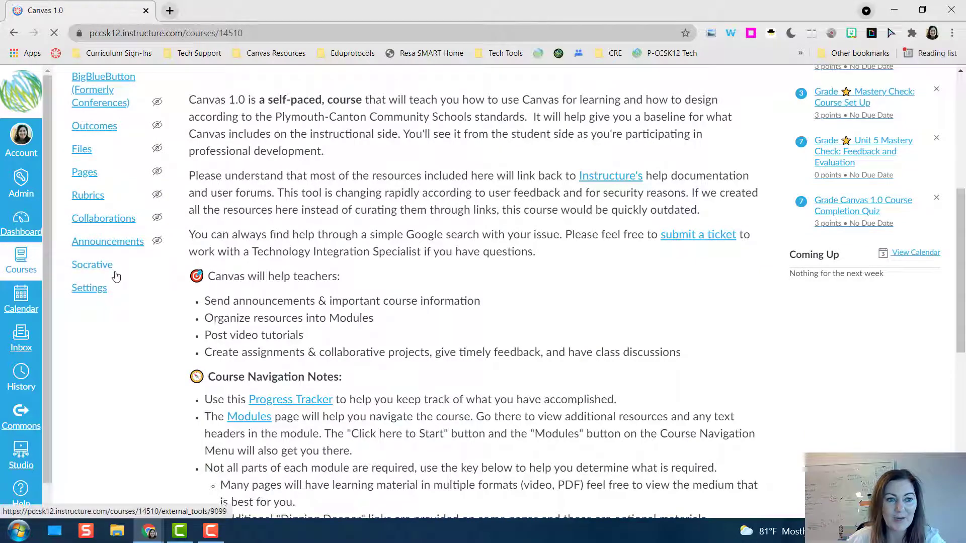
{"action": "scroll", "coordinate": [134, 282], "scroll_direction": "up", "scroll_amount": 1}
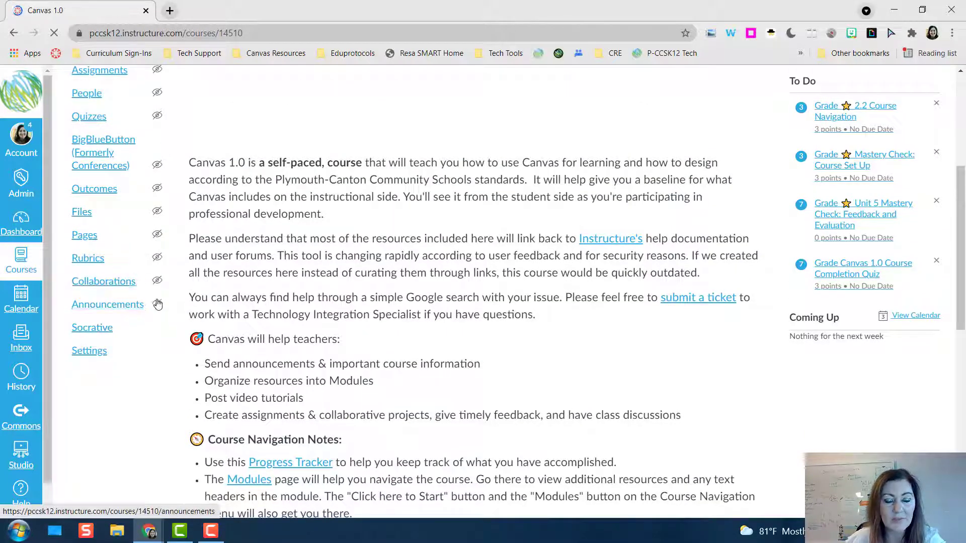
{"action": "scroll", "coordinate": [295, 243], "scroll_direction": "up", "scroll_amount": 5}
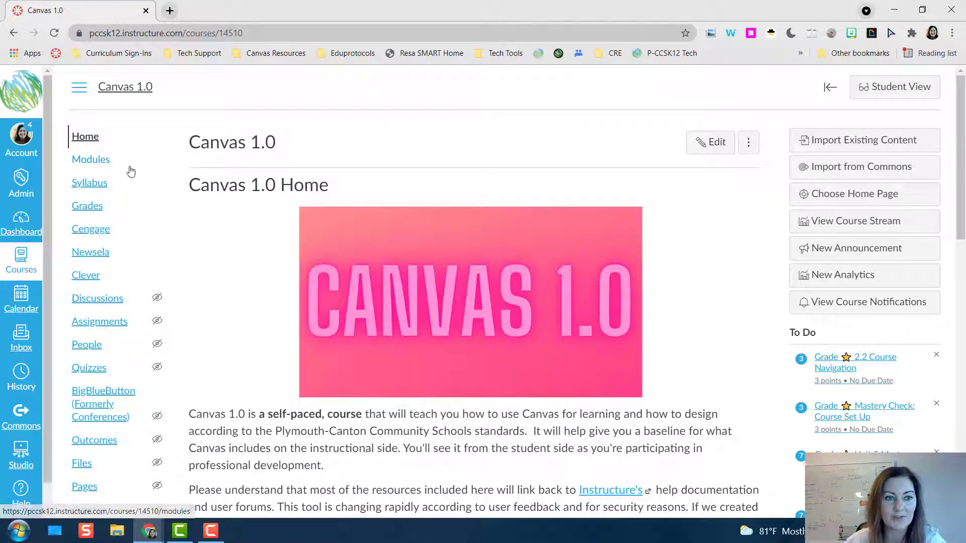
Preview the course navigation in Student View and leave the student preview.
{"action": "left_click", "coordinate": [885, 92]}
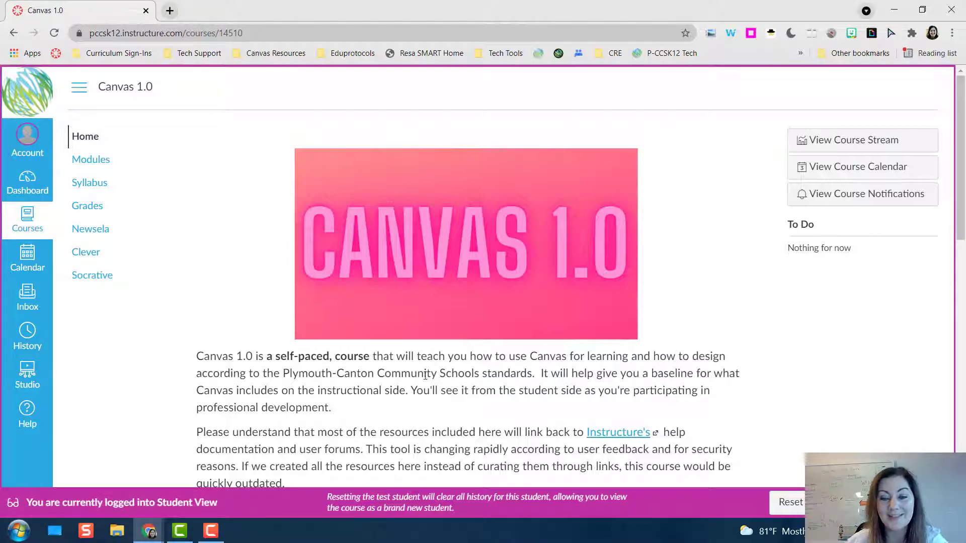
{"action": "left_click", "coordinate": [897, 502]}
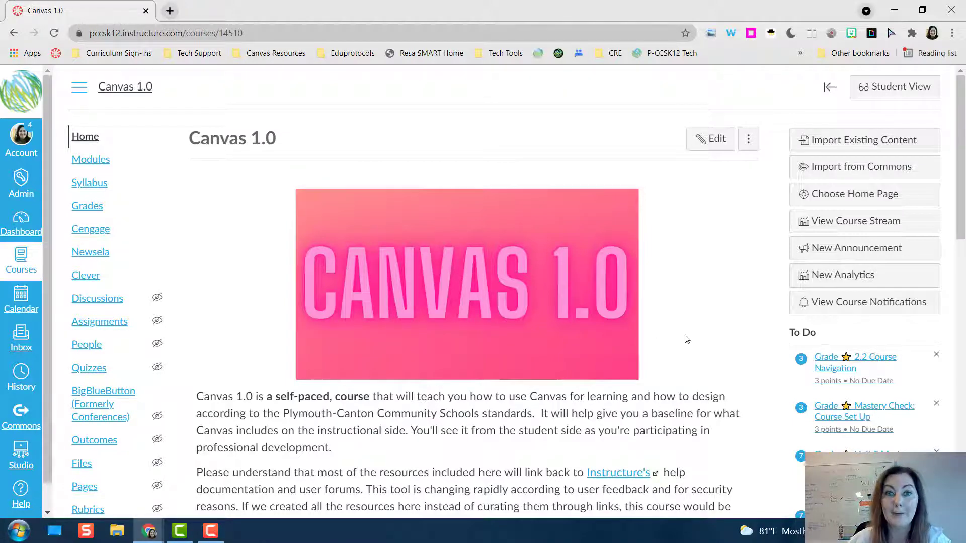
Open the course syllabus for editing and look through the editor's external app and document insertion options.
{"action": "left_click", "coordinate": [88, 190]}
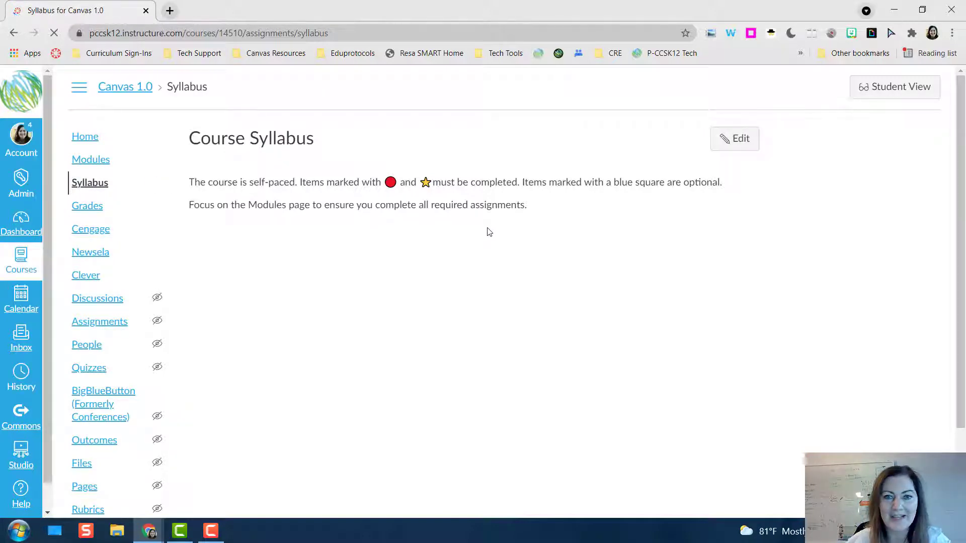
{"action": "left_click", "coordinate": [743, 145]}
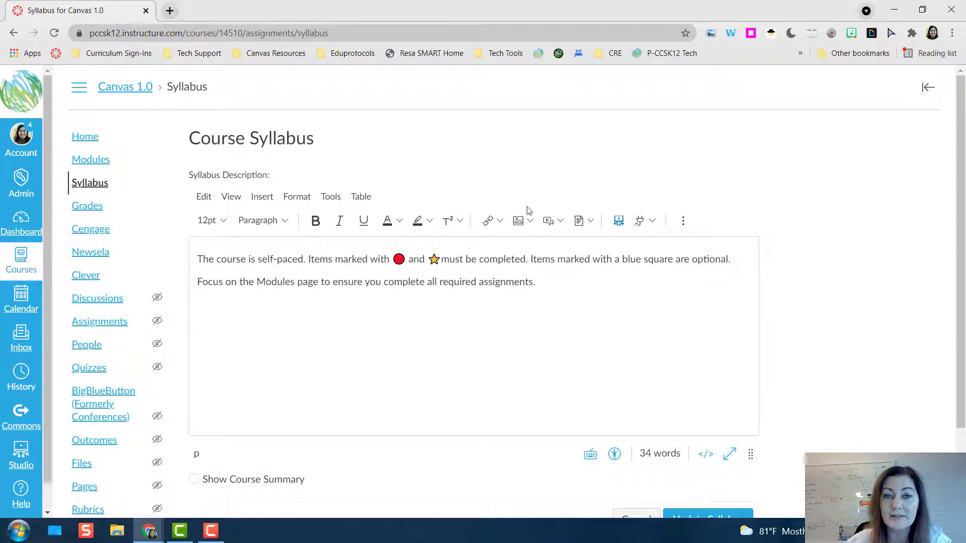
{"action": "left_click", "coordinate": [653, 224]}
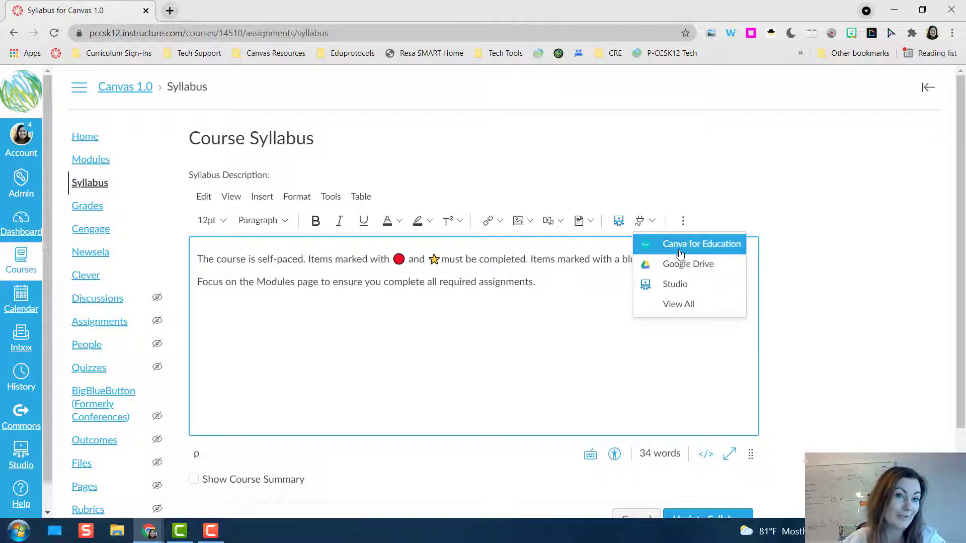
{"action": "left_click", "coordinate": [632, 171]}
{"action": "left_click", "coordinate": [591, 221]}
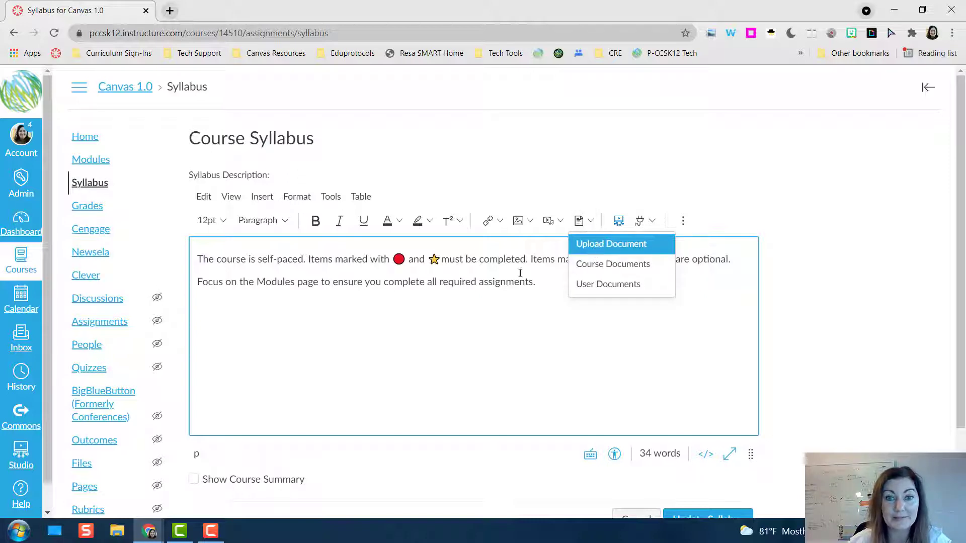
{"action": "left_click", "coordinate": [547, 171]}
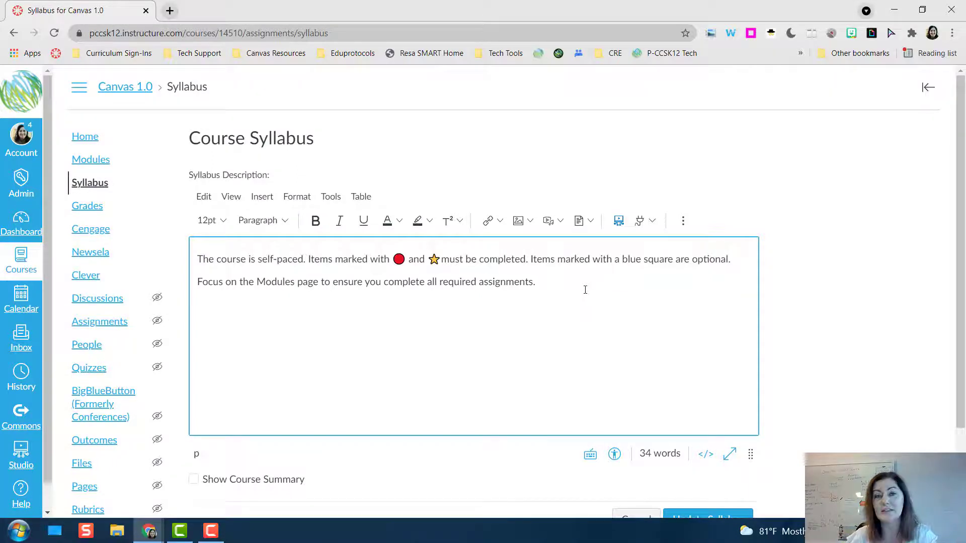
Enable Show Course Summary for the syllabus and save the updated syllabus.
{"action": "scroll", "coordinate": [590, 266], "scroll_direction": "down", "scroll_amount": 2}
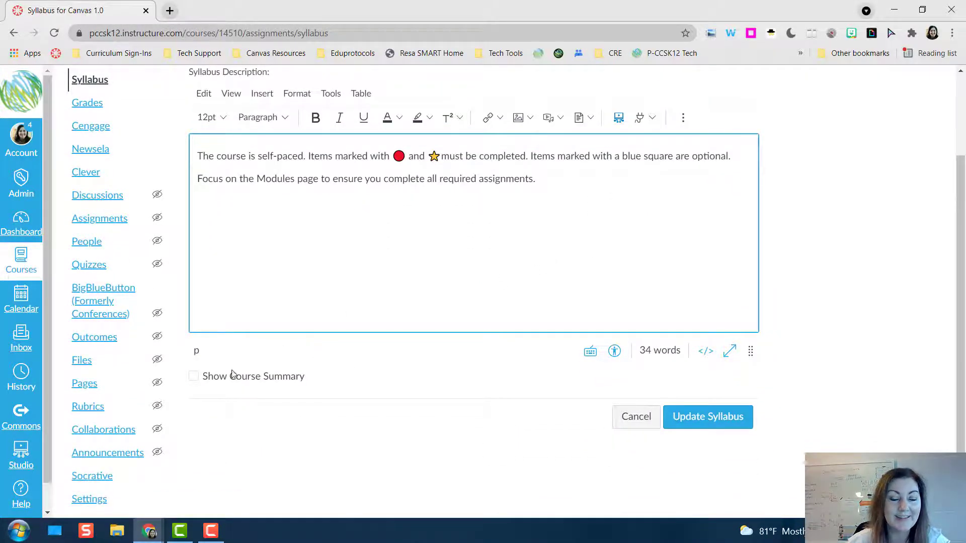
{"action": "left_click", "coordinate": [193, 377]}
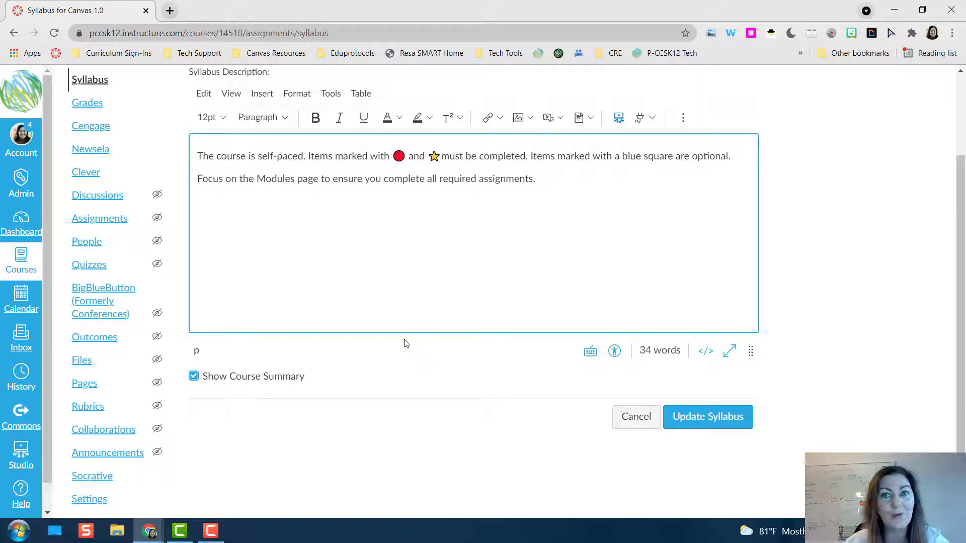
{"action": "left_click", "coordinate": [708, 417]}
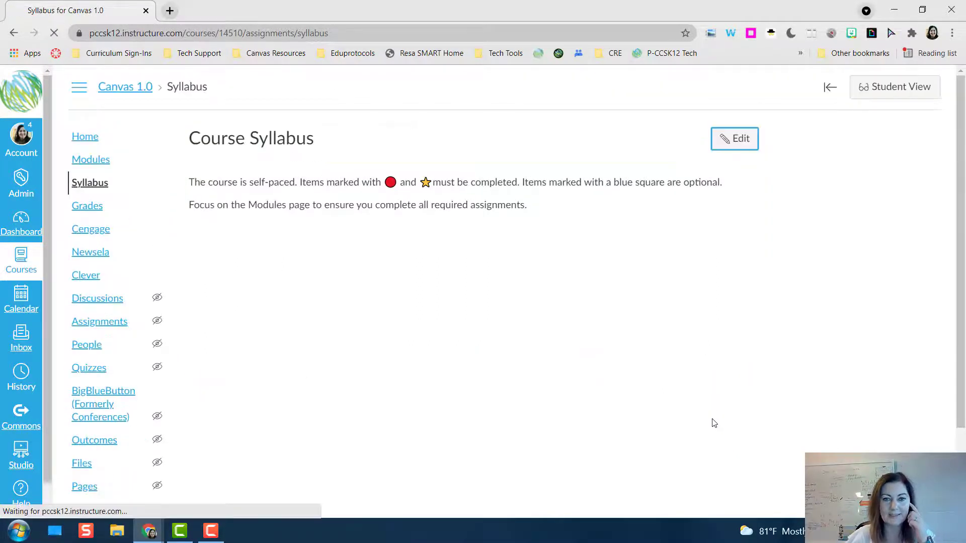